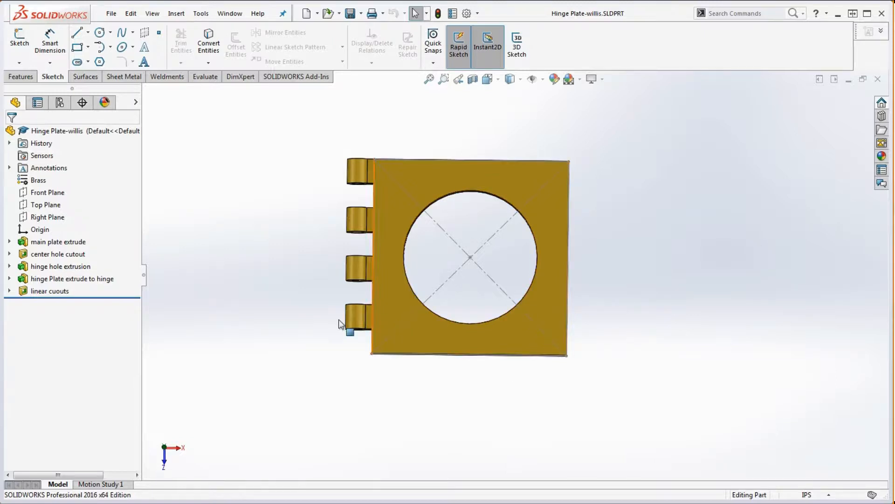
- Expand the part's features to show their sketches, and open Sketch5 of the linear cutouts for editing
{"action": "left_click", "coordinate": [9, 290]}
{"action": "left_click", "coordinate": [9, 278]}
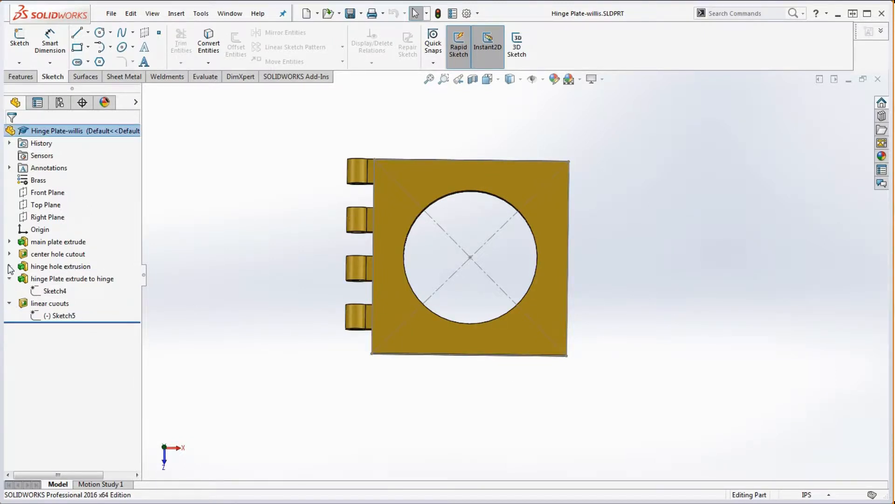
{"action": "left_click", "coordinate": [9, 266]}
{"action": "left_click", "coordinate": [10, 254]}
{"action": "left_click", "coordinate": [10, 241]}
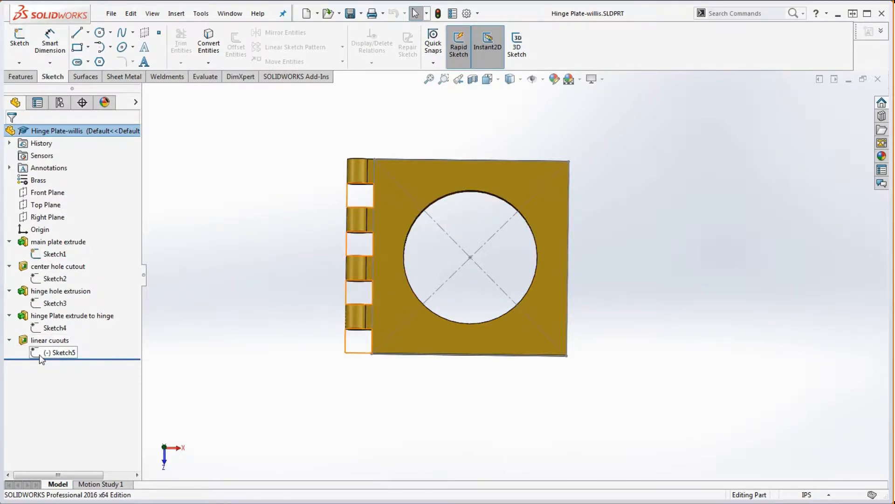
{"action": "mouse_move", "coordinate": [42, 358]}
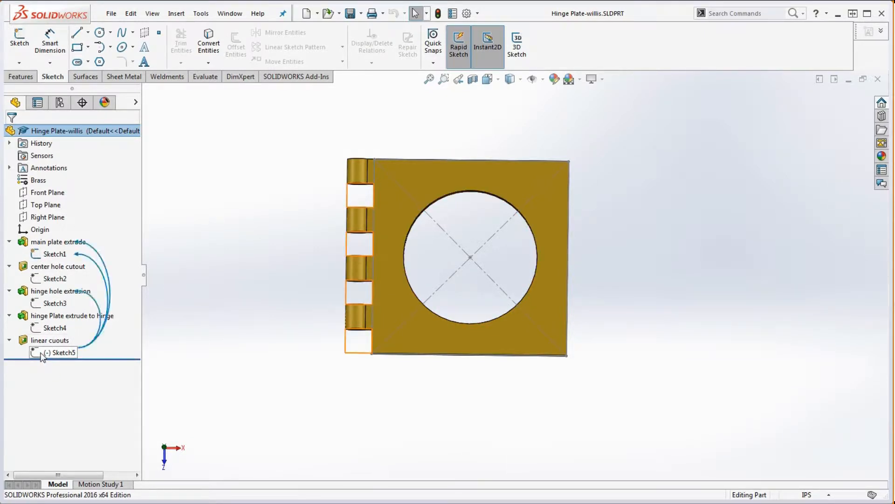
{"action": "right_click", "coordinate": [39, 352]}
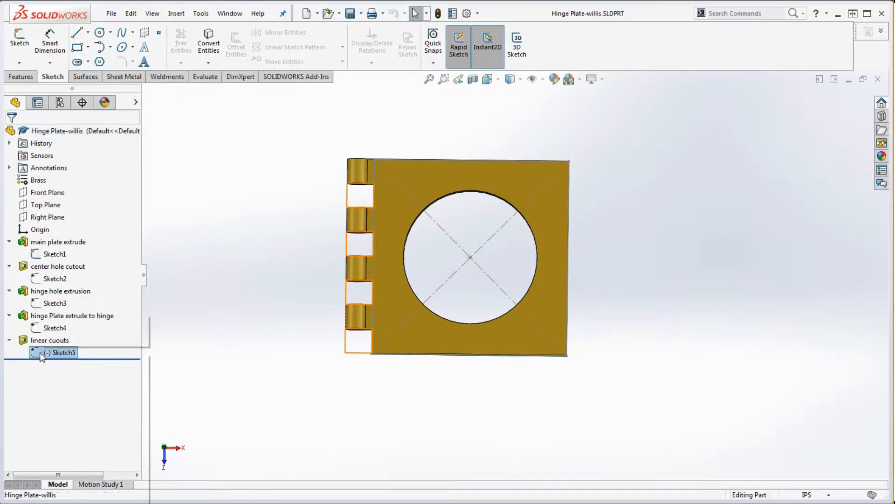
{"action": "left_click", "coordinate": [49, 322]}
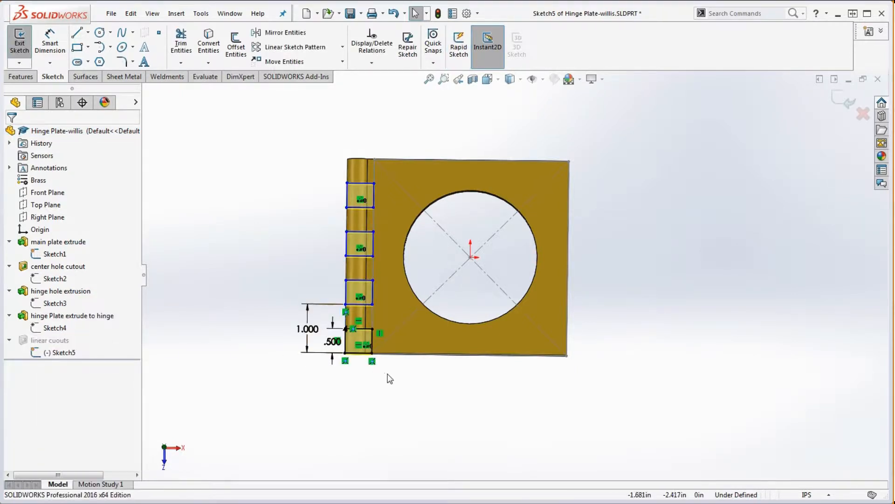
- Pull the lowest patterned rectangle sideways off the hinge barrel to test how the under-defined copies can move
{"action": "scroll", "coordinate": [345, 361], "scroll_direction": "down", "scroll_amount": 3}
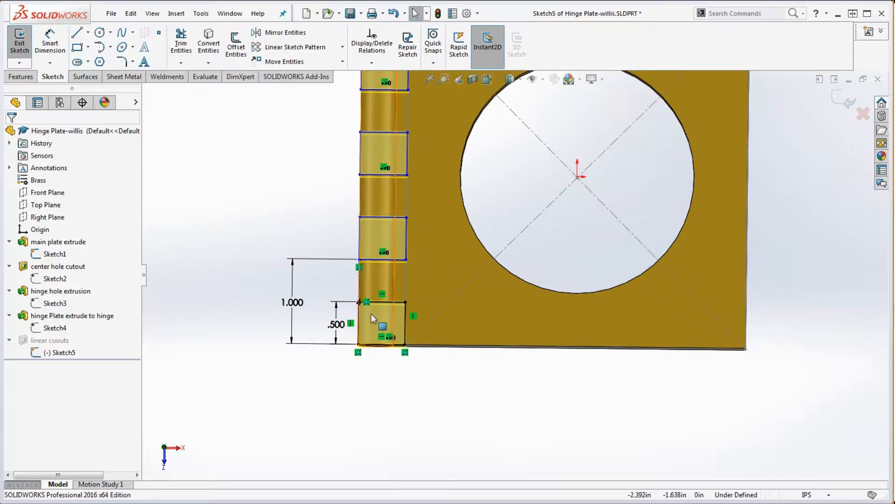
{"action": "scroll", "coordinate": [405, 350], "scroll_direction": "up", "scroll_amount": 2}
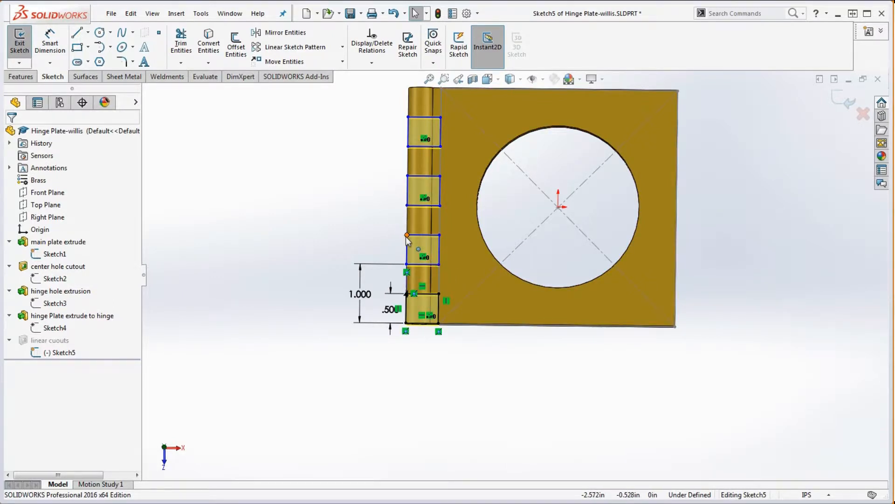
{"action": "scroll", "coordinate": [439, 299], "scroll_direction": "up", "scroll_amount": 2}
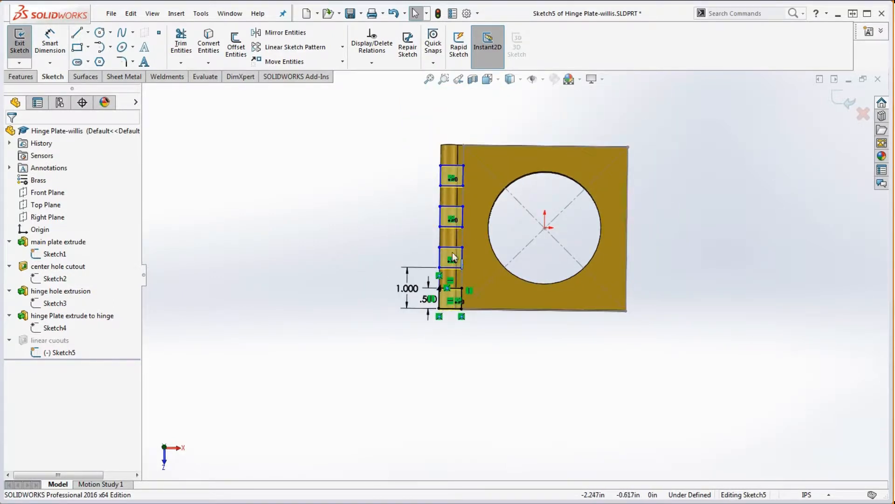
{"action": "scroll", "coordinate": [445, 252], "scroll_direction": "down", "scroll_amount": 2}
{"action": "mouse_move", "coordinate": [445, 252]}
{"action": "left_mouse_down"}
{"action": "mouse_move", "coordinate": [431, 245]}
{"action": "mouse_move", "coordinate": [398, 254]}
{"action": "mouse_move", "coordinate": [435, 247]}
{"action": "mouse_move", "coordinate": [496, 291]}
{"action": "mouse_move", "coordinate": [462, 356]}
{"action": "mouse_move", "coordinate": [373, 337]}
{"action": "mouse_move", "coordinate": [410, 254]}
{"action": "mouse_move", "coordinate": [436, 247]}
{"action": "mouse_move", "coordinate": [414, 246]}
{"action": "mouse_move", "coordinate": [460, 245]}
{"action": "mouse_move", "coordinate": [501, 309]}
{"action": "mouse_move", "coordinate": [504, 364]}
{"action": "mouse_move", "coordinate": [489, 381]}
{"action": "mouse_move", "coordinate": [424, 387]}
{"action": "mouse_move", "coordinate": [429, 288]}
{"action": "left_mouse_up"}
{"action": "left_click", "coordinate": [421, 298]}
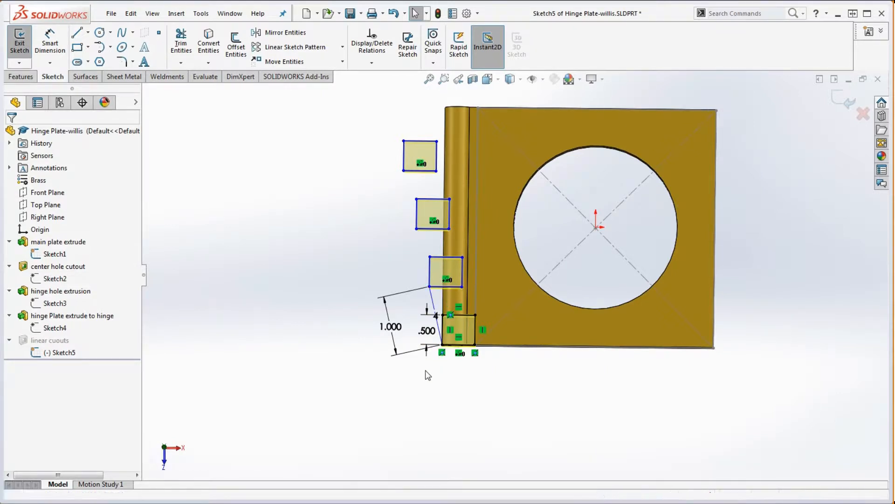
- Delete the three patterned rectangles and the slanted construction line, leaving only the original rectangle at the end of the barrel
{"action": "left_click_drag", "start_coordinate": [360, 125], "coordinate": [493, 300]}
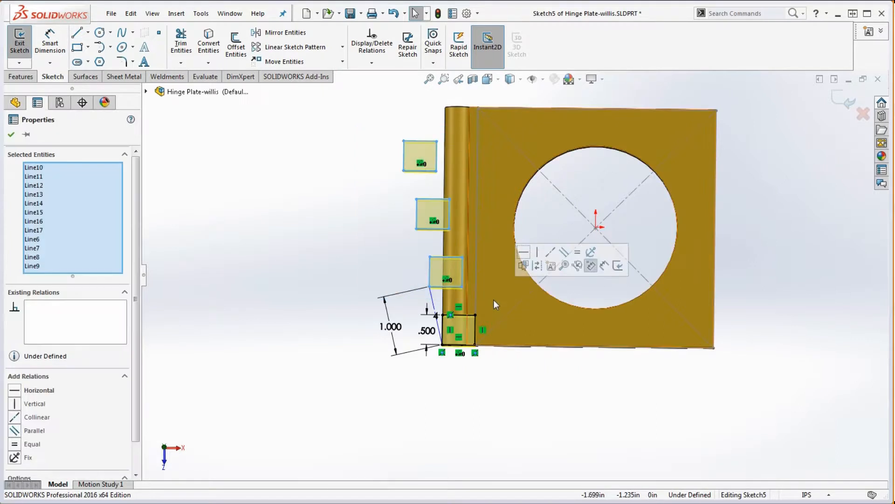
{"action": "key", "text": "Delete"}
{"action": "left_click", "coordinate": [435, 310]}
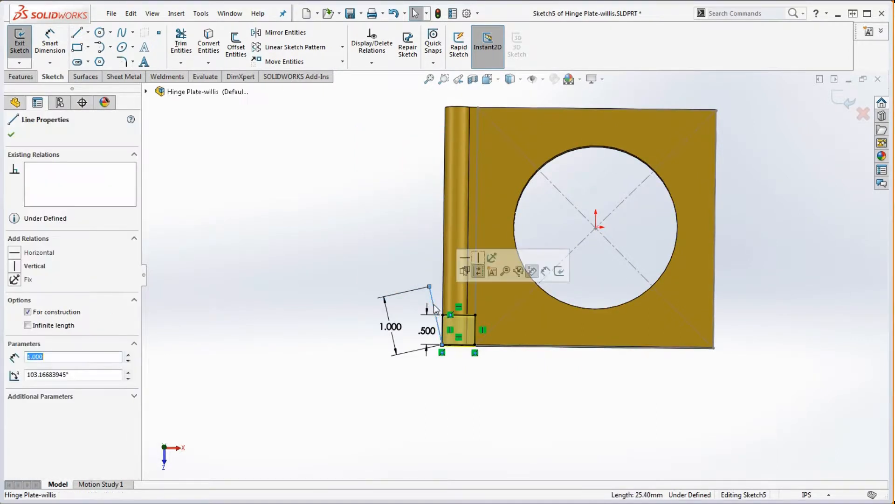
{"action": "key", "text": "Delete"}
{"action": "left_click", "coordinate": [393, 258]}
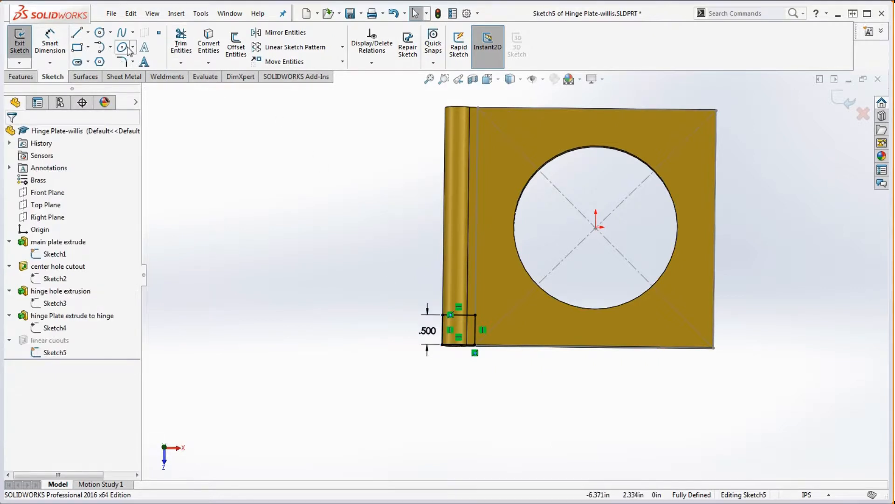
- Set up a linear sketch pattern along the plate's outer edge opposite the hinge, with 1 in dimensioned spacing and 4 instances
{"action": "left_click", "coordinate": [281, 48]}
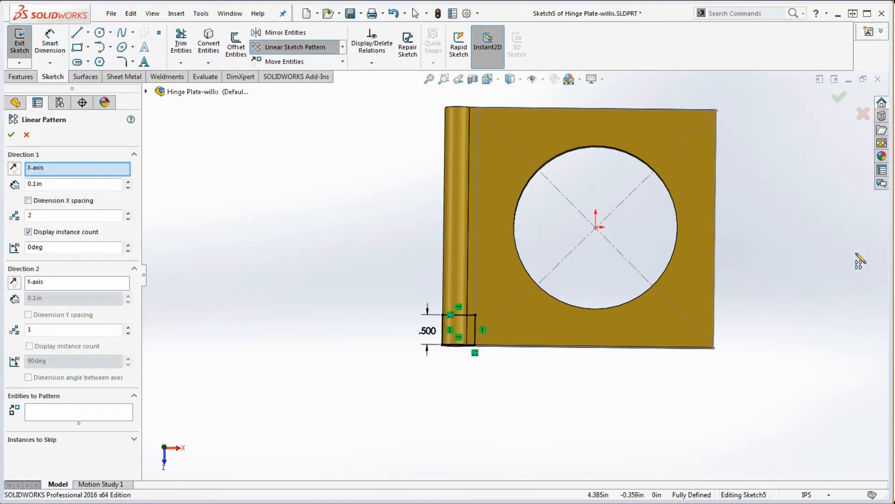
{"action": "left_click", "coordinate": [714, 310]}
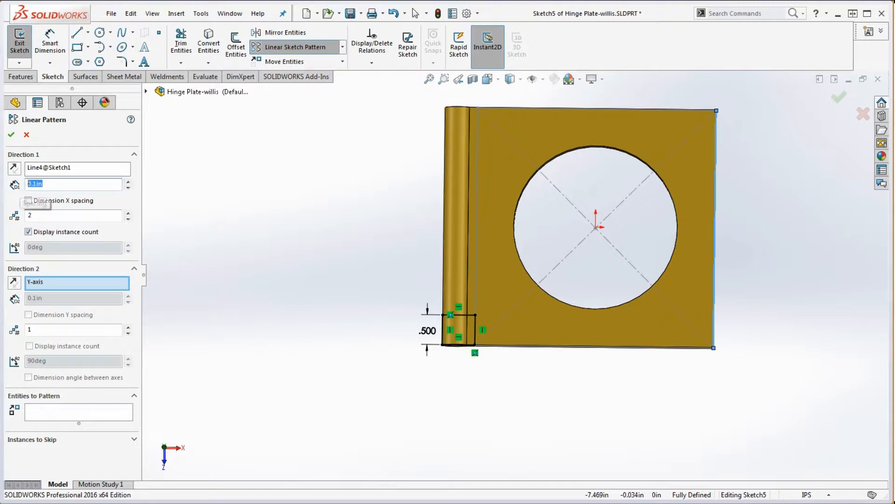
{"action": "type", "text": "1"}
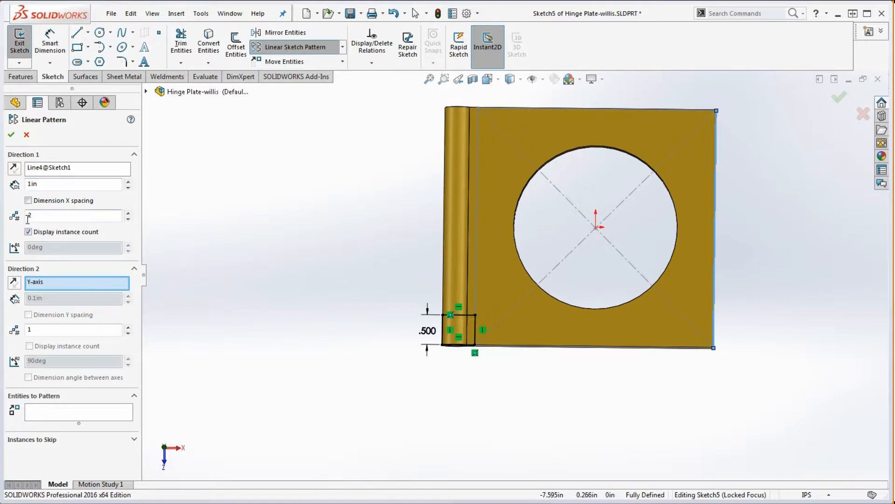
{"action": "type", "text": "4"}
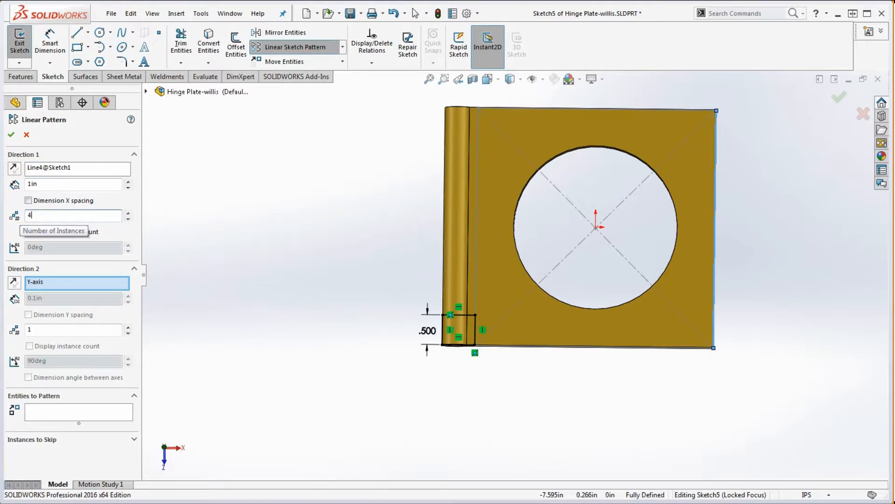
{"action": "left_click", "coordinate": [98, 233]}
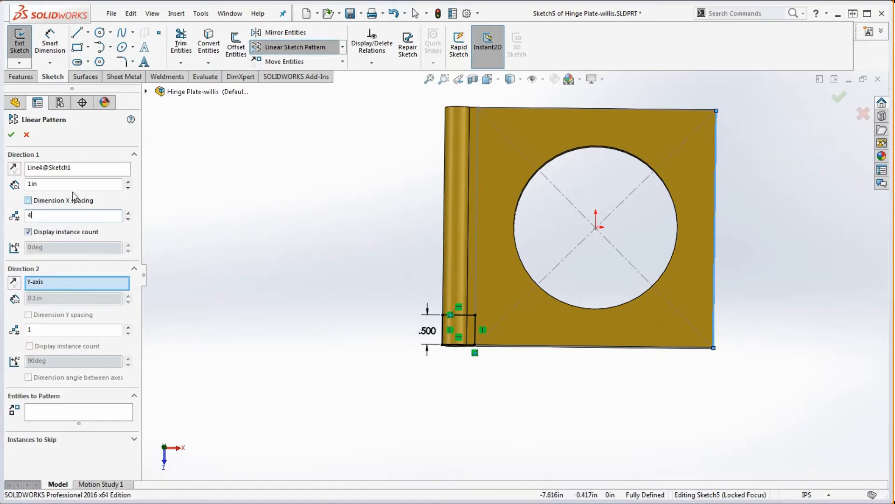
{"action": "left_click", "coordinate": [29, 201]}
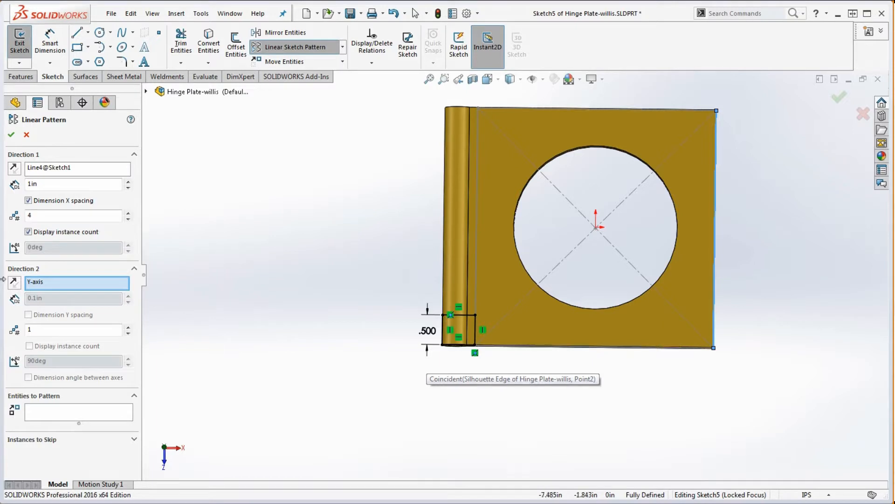
- Add all four lines of the original rectangle as the entities to pattern and create the linear sketch pattern
{"action": "left_click", "coordinate": [58, 417]}
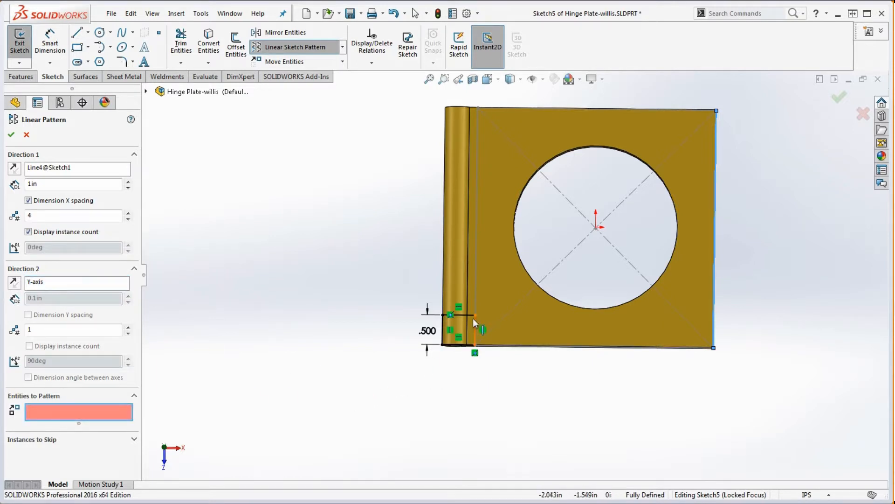
{"action": "left_click", "coordinate": [465, 344]}
{"action": "left_click", "coordinate": [476, 330]}
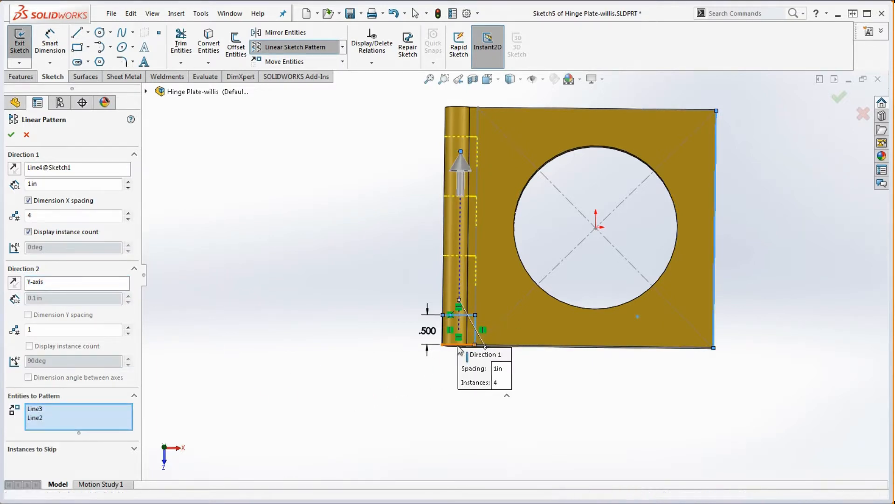
{"action": "left_click", "coordinate": [462, 315]}
{"action": "left_click", "coordinate": [442, 332]}
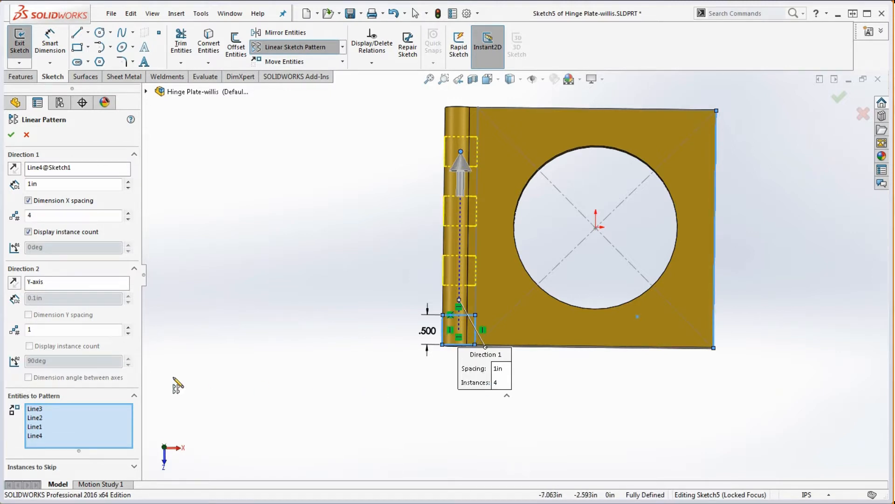
{"action": "left_click", "coordinate": [11, 134]}
{"action": "left_click", "coordinate": [317, 205]}
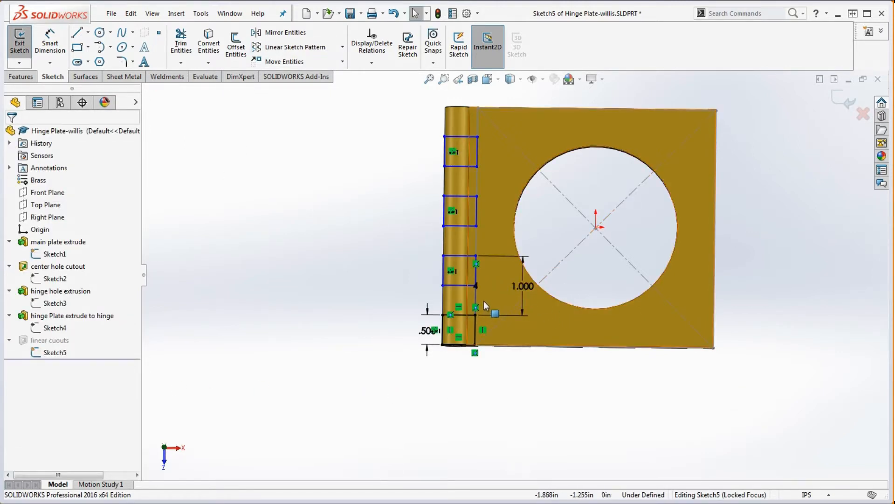
- Place the instance-count label beside the hinge barrel and shift the first copied rectangle slightly outward to test its freedom
{"action": "left_click_drag", "start_coordinate": [478, 289], "coordinate": [424, 290]}
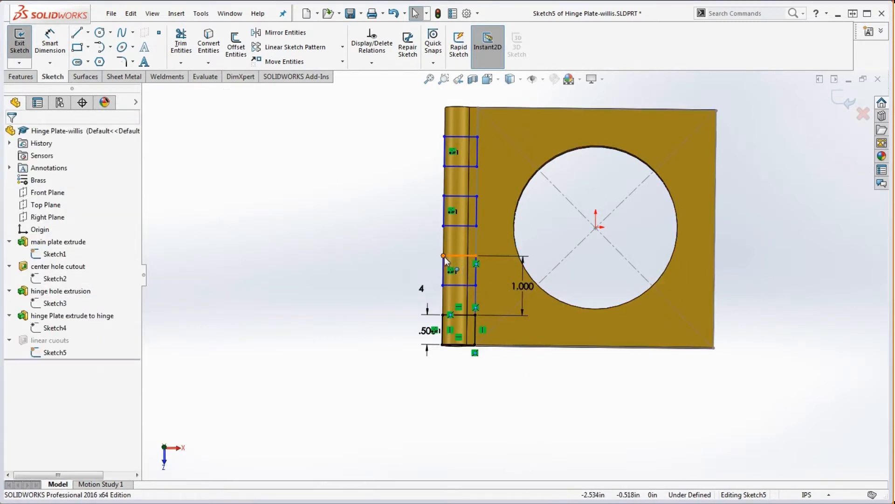
{"action": "mouse_move", "coordinate": [444, 256]}
{"action": "left_mouse_down"}
{"action": "mouse_move", "coordinate": [427, 256]}
{"action": "mouse_move", "coordinate": [458, 252]}
{"action": "mouse_move", "coordinate": [427, 257]}
{"action": "mouse_move", "coordinate": [436, 255]}
{"action": "left_mouse_up"}
{"action": "left_click", "coordinate": [485, 388]}
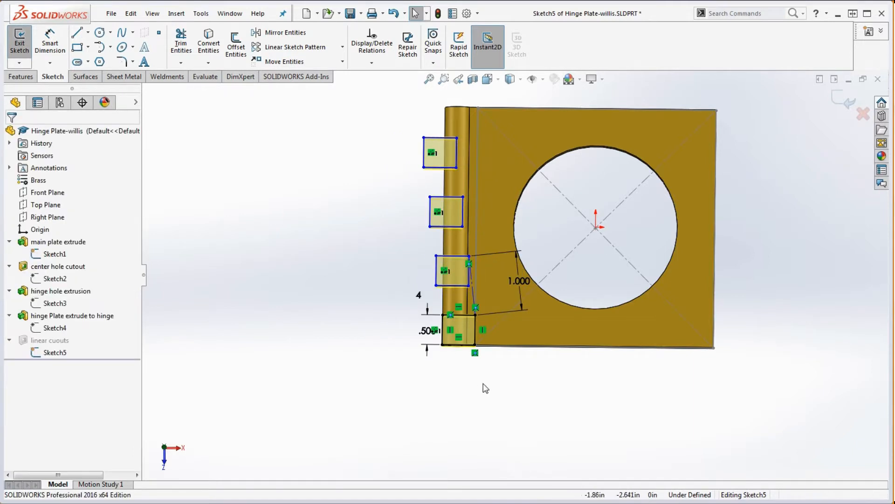
- Delete the pattern's 1.000 spacing dimension and the construction line linking the original rectangle to its first copy
{"action": "left_click", "coordinate": [521, 312]}
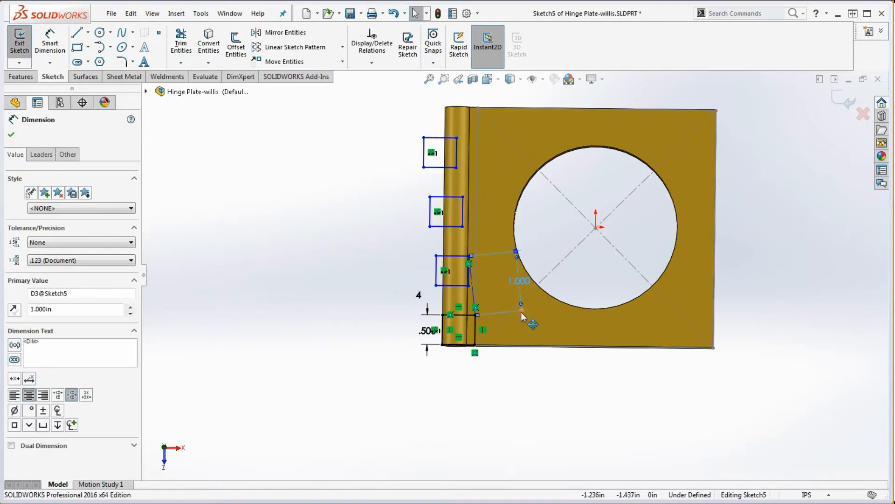
{"action": "left_click", "coordinate": [542, 317]}
{"action": "left_click", "coordinate": [475, 293]}
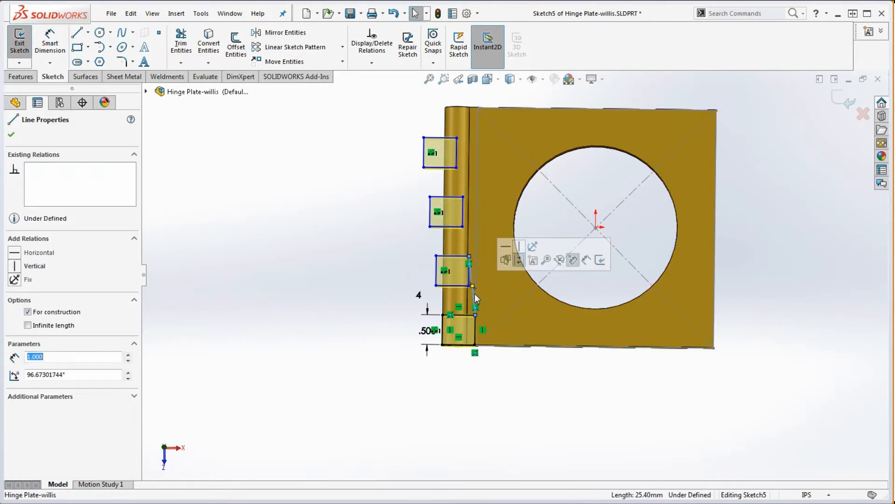
{"action": "key", "text": "Delete"}
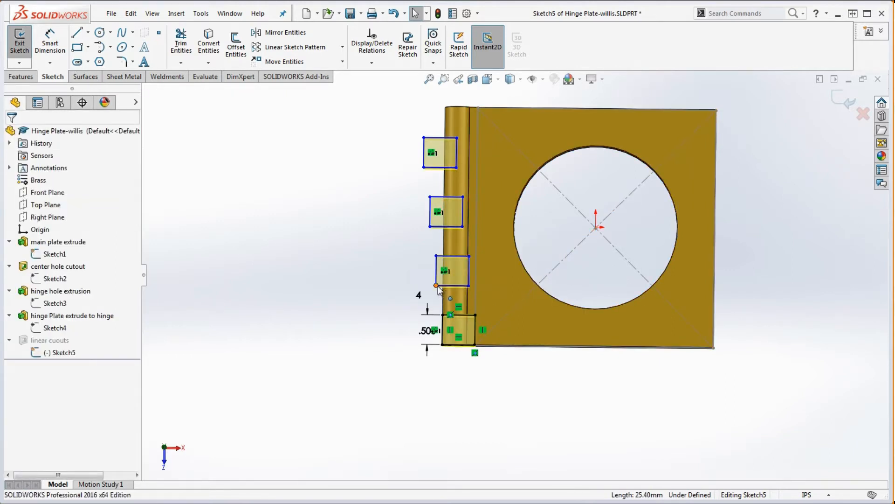
- Move the first copy closer to the original rectangle and make their outer vertical lines collinear
{"action": "mouse_move", "coordinate": [436, 286]}
{"action": "left_mouse_down"}
{"action": "mouse_move", "coordinate": [489, 284]}
{"action": "mouse_move", "coordinate": [417, 214]}
{"action": "mouse_move", "coordinate": [450, 332]}
{"action": "mouse_move", "coordinate": [433, 257]}
{"action": "mouse_move", "coordinate": [414, 231]}
{"action": "mouse_move", "coordinate": [432, 293]}
{"action": "left_mouse_up"}
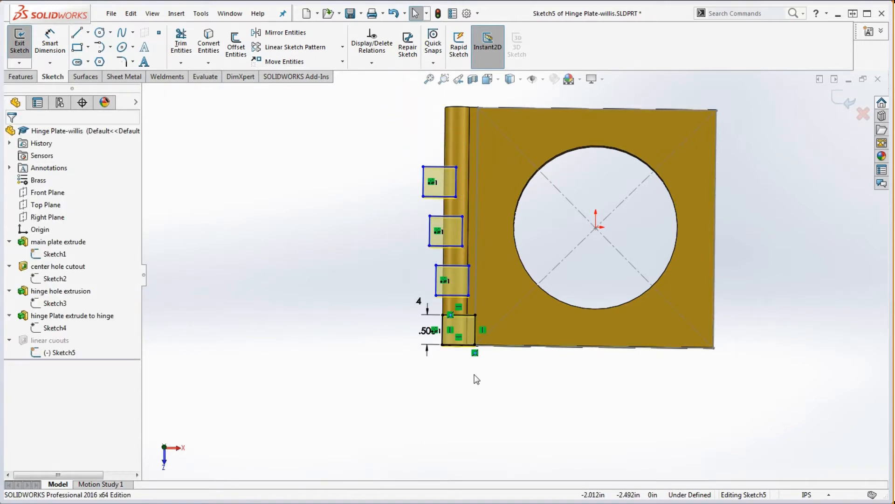
{"action": "left_click", "coordinate": [437, 285]}
{"action": "scroll", "coordinate": [443, 290], "scroll_direction": "down", "scroll_amount": 5}
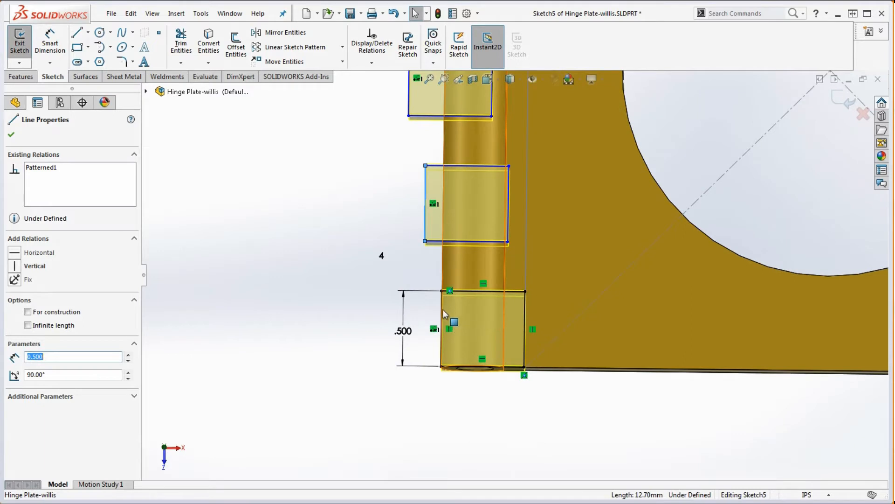
{"action": "left_click", "coordinate": [442, 317], "text": "ctrl"}
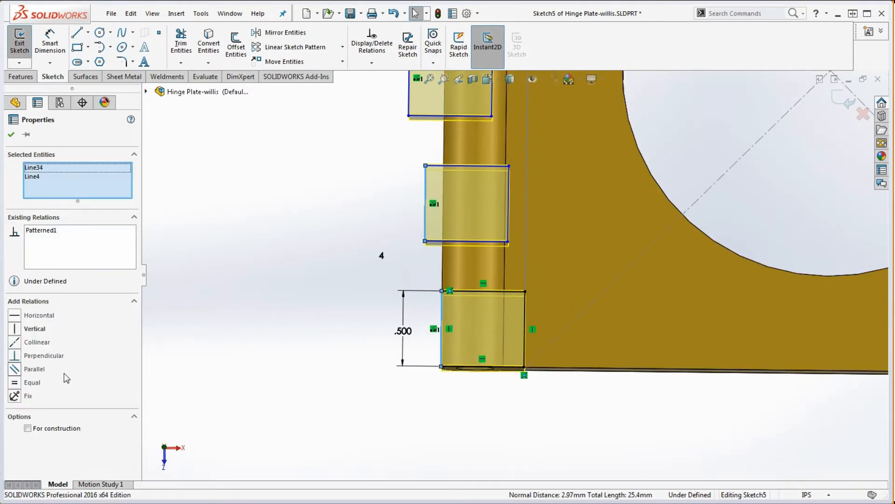
{"action": "left_click", "coordinate": [14, 341]}
{"action": "left_click", "coordinate": [230, 350]}
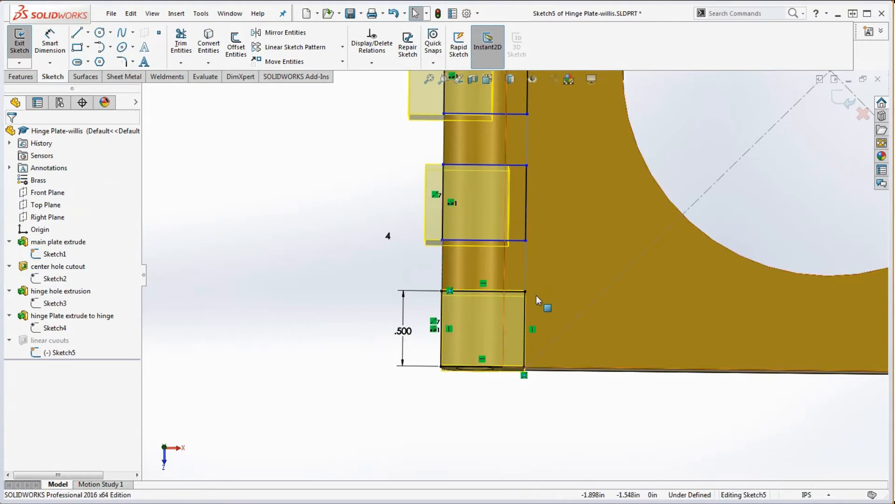
- Slide the first copied rectangle along the barrel until it sits about 1.05 in from the original
{"action": "scroll", "coordinate": [536, 295], "scroll_direction": "up", "scroll_amount": 3}
{"action": "scroll", "coordinate": [529, 149], "scroll_direction": "down", "scroll_amount": 2}
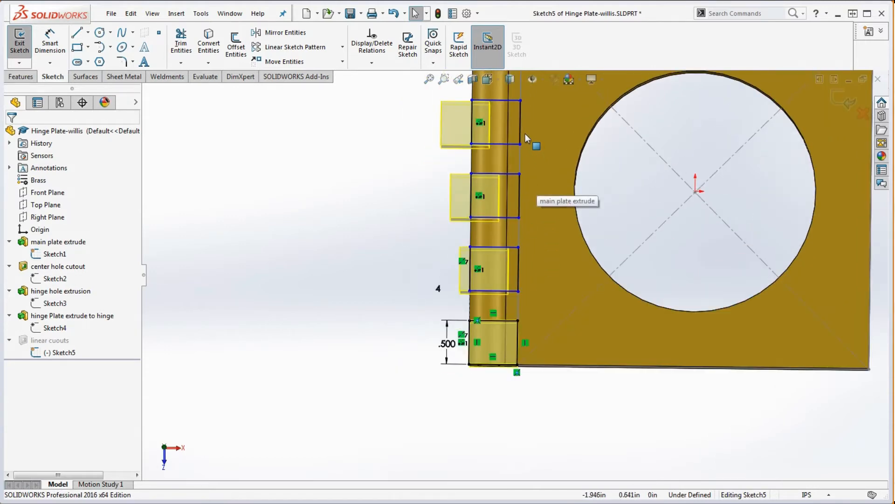
{"action": "scroll", "coordinate": [520, 136], "scroll_direction": "down", "scroll_amount": 1}
{"action": "scroll", "coordinate": [518, 293], "scroll_direction": "up", "scroll_amount": 3}
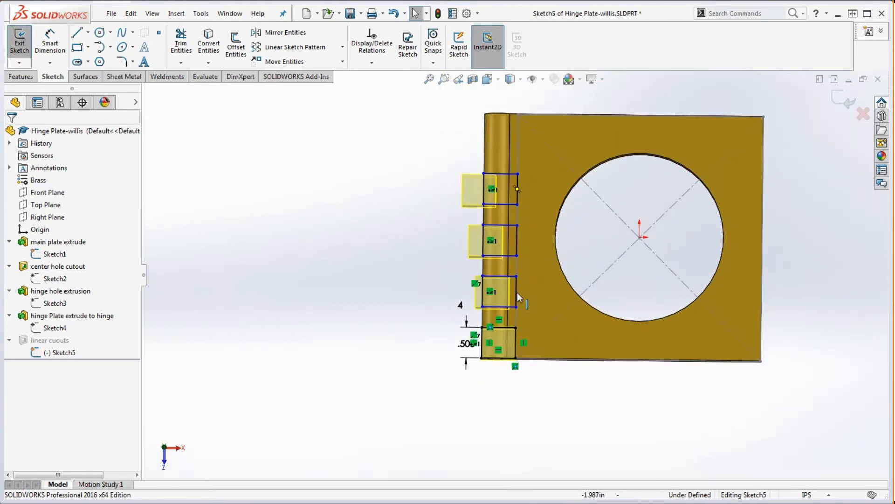
{"action": "mouse_move", "coordinate": [516, 307]}
{"action": "left_mouse_down"}
{"action": "mouse_move", "coordinate": [525, 259]}
{"action": "mouse_move", "coordinate": [527, 294]}
{"action": "left_mouse_up"}
{"action": "left_click", "coordinate": [555, 434]}
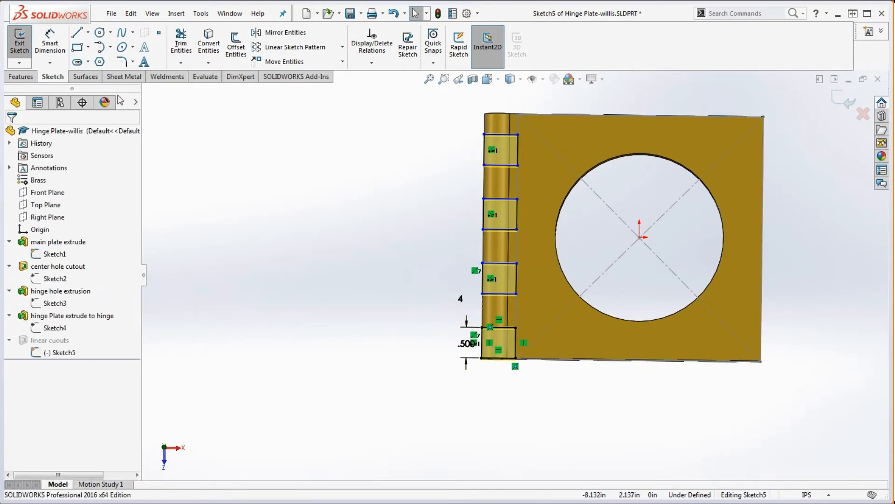
- Dimension the distance between the lower lines of the original rectangle and its first copy as 1 in
{"action": "left_click", "coordinate": [50, 46]}
{"action": "scroll", "coordinate": [516, 320], "scroll_direction": "down", "scroll_amount": 3}
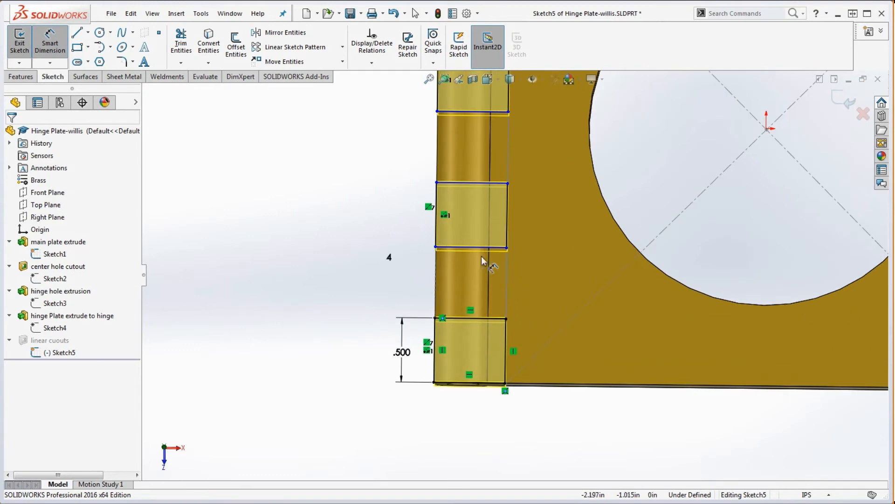
{"action": "left_click", "coordinate": [470, 247]}
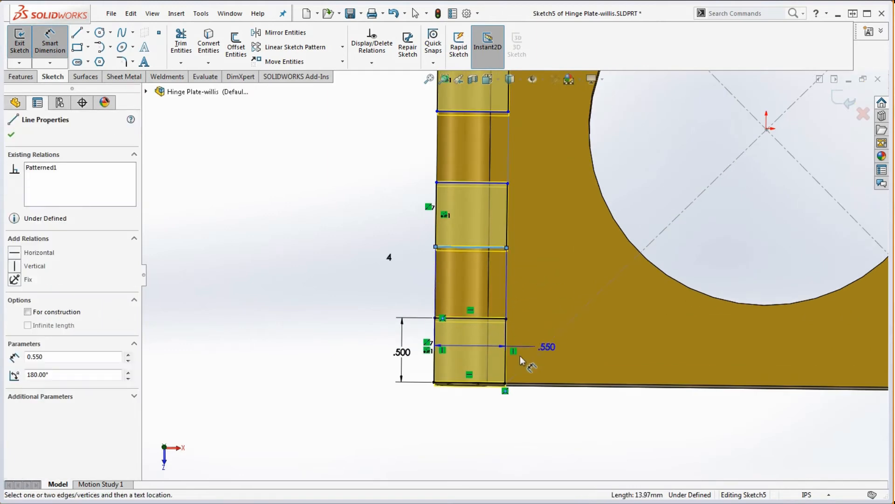
{"action": "left_click", "coordinate": [496, 385]}
{"action": "left_click", "coordinate": [372, 322]}
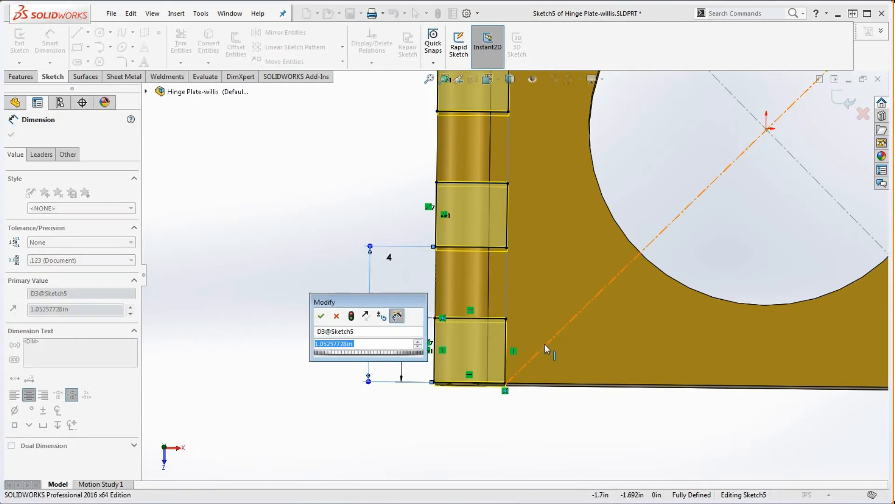
{"action": "type", "text": "1"}
{"action": "key", "text": "Return"}
{"action": "scroll", "coordinate": [581, 437], "scroll_direction": "up", "scroll_amount": 6}
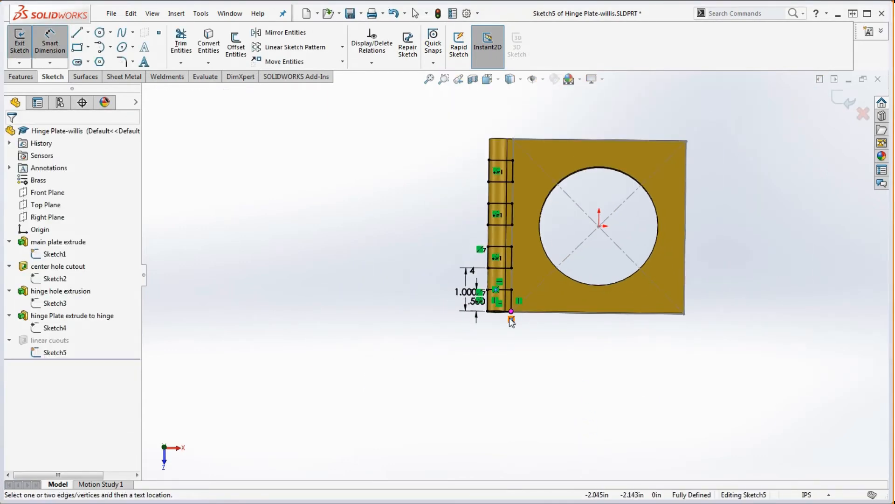
{"action": "scroll", "coordinate": [525, 273], "scroll_direction": "down", "scroll_amount": 2}
{"action": "scroll", "coordinate": [491, 252], "scroll_direction": "down", "scroll_amount": 3}
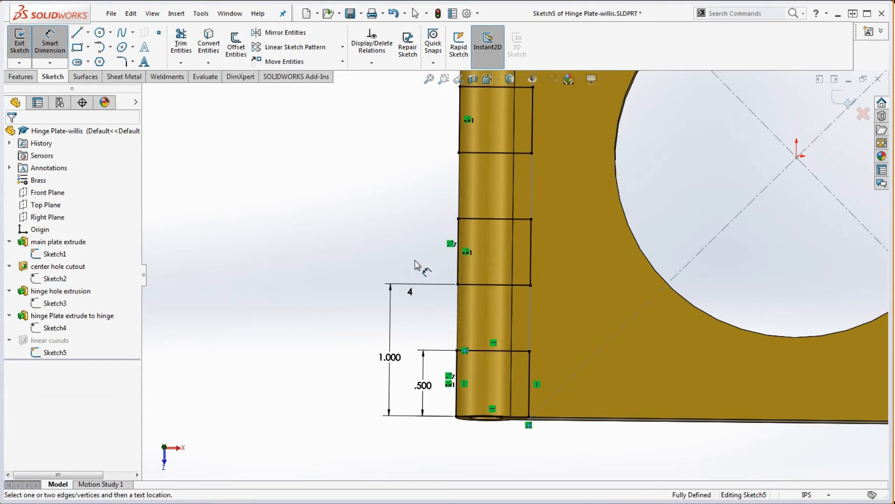
{"action": "scroll", "coordinate": [426, 263], "scroll_direction": "up", "scroll_amount": 6}
{"action": "scroll", "coordinate": [455, 243], "scroll_direction": "down", "scroll_amount": 2}
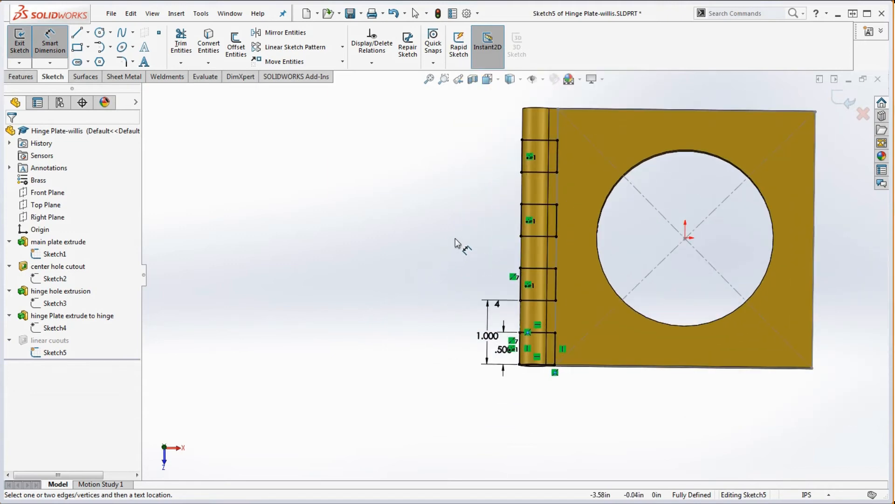